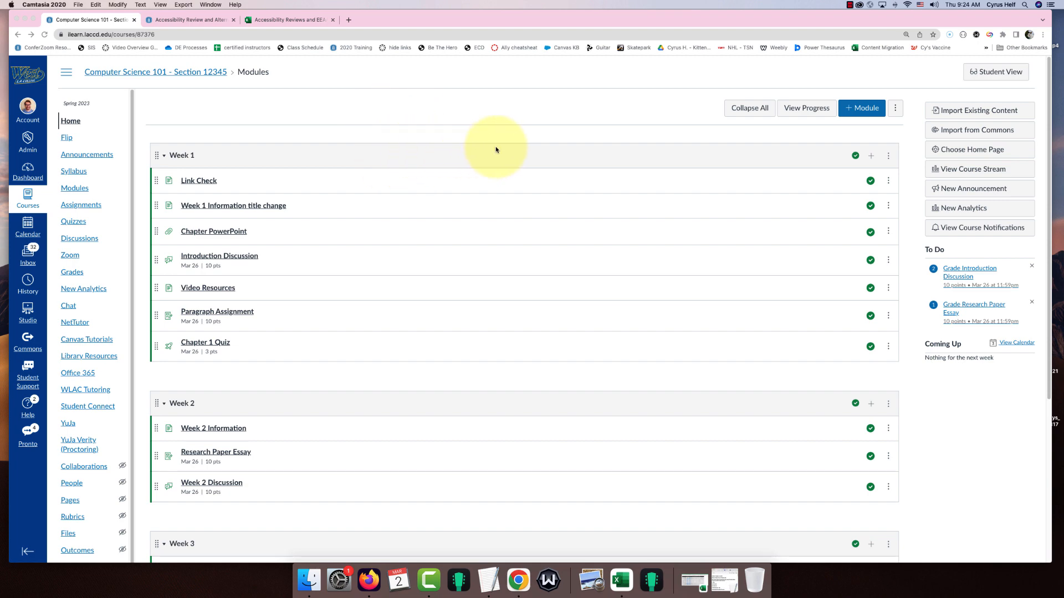
# Step: Add the existing Academic Honesty Quiz as a quiz item to the Week 2 module
pyautogui.scroll(-1, 495, 148)
pyautogui.scroll(-5, 497, 161)
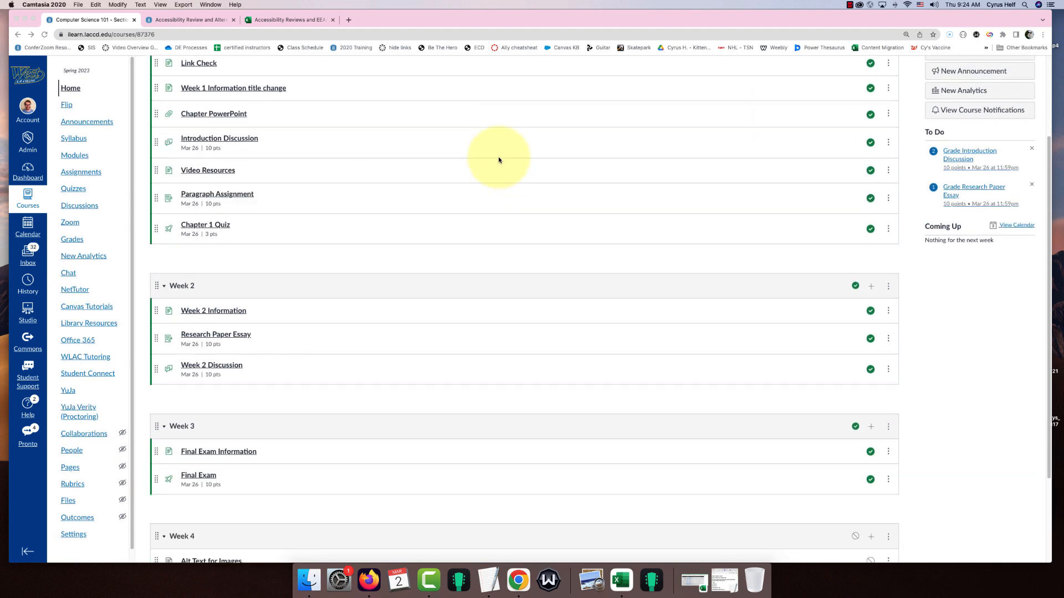
pyautogui.scroll(-3, 510, 138)
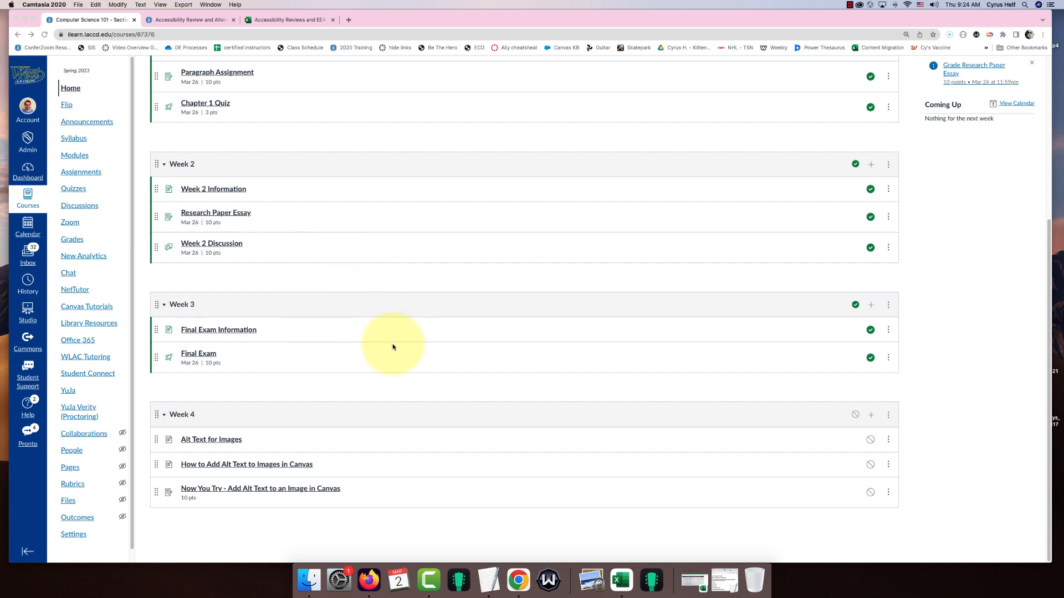
pyautogui.scroll(1, 392, 348)
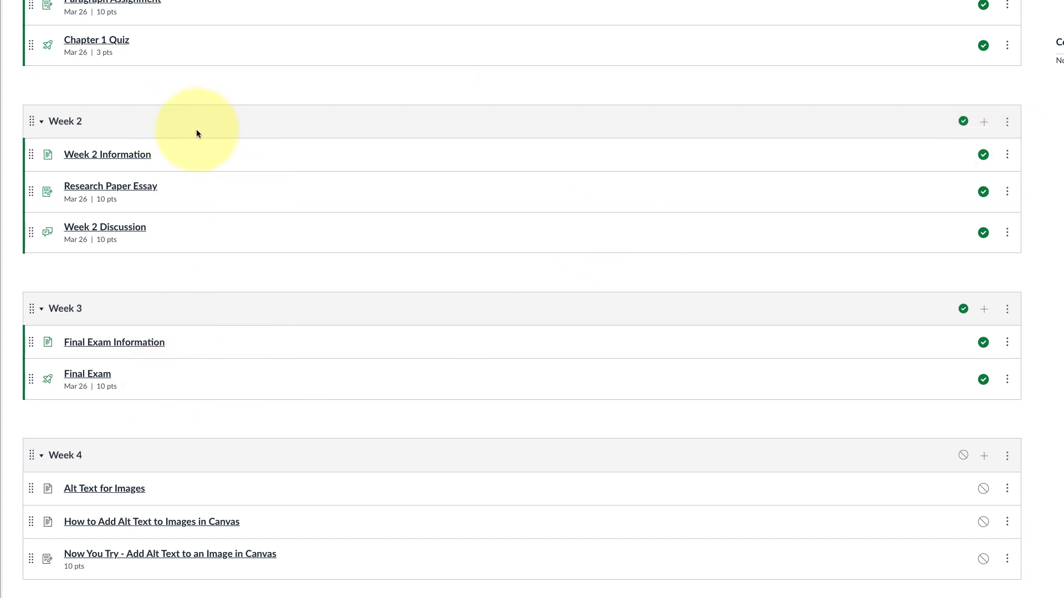
pyautogui.click(985, 122)
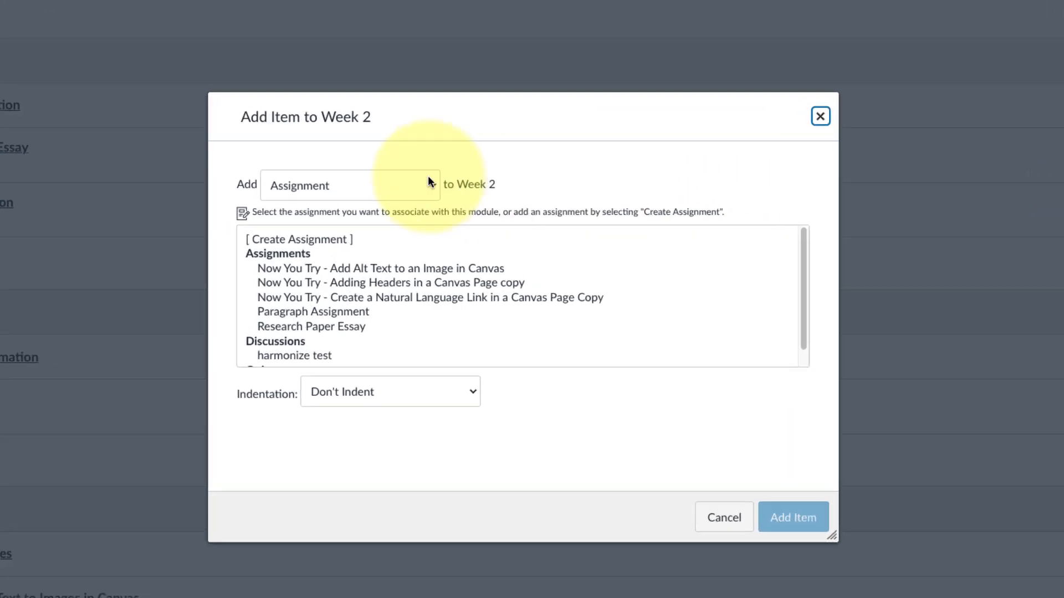
pyautogui.click(422, 216)
pyautogui.click(400, 231)
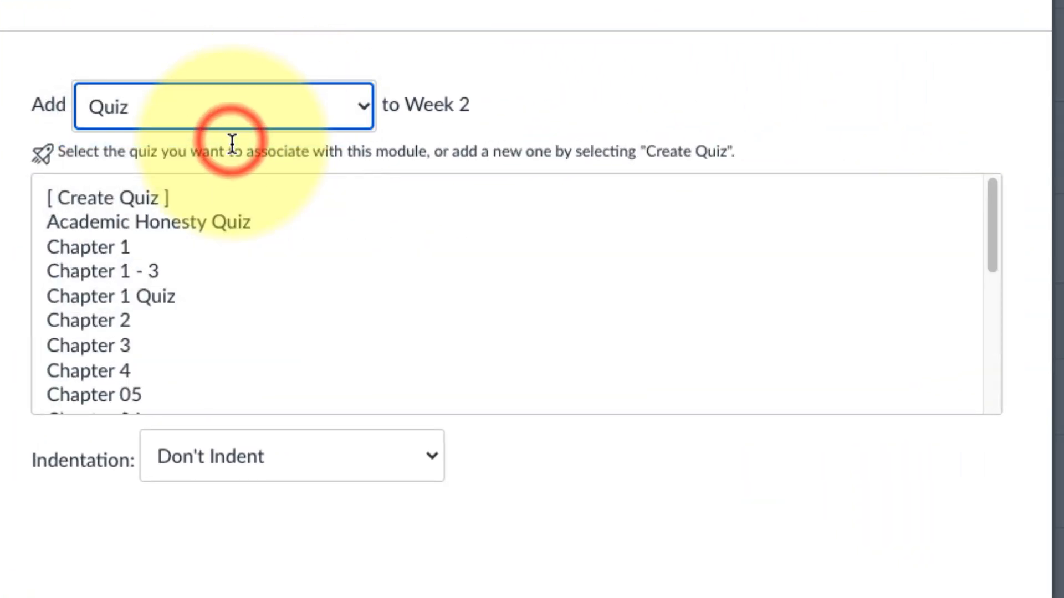
pyautogui.click(59, 223)
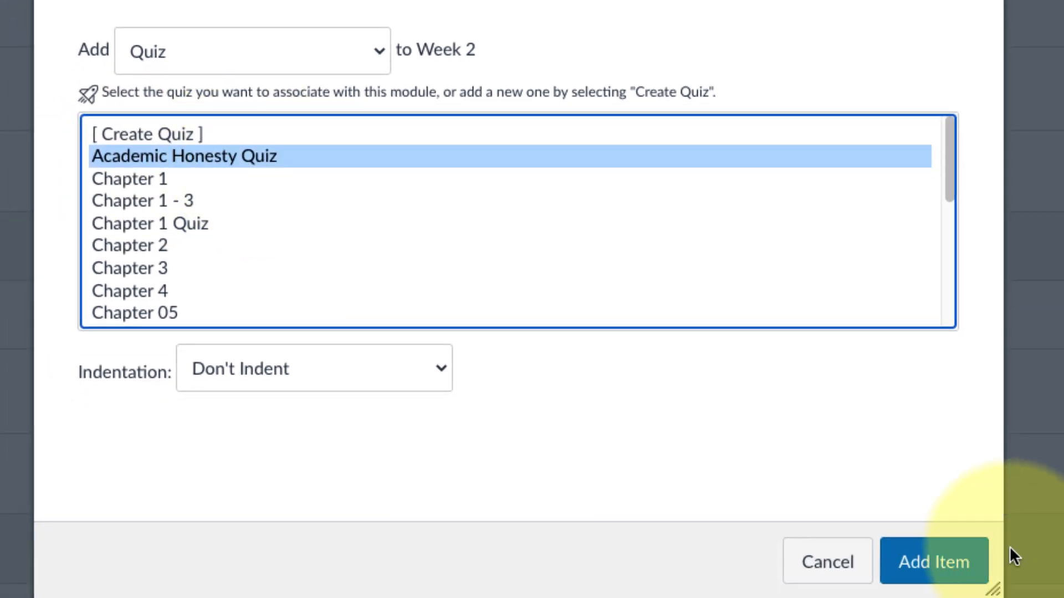
pyautogui.click(962, 562)
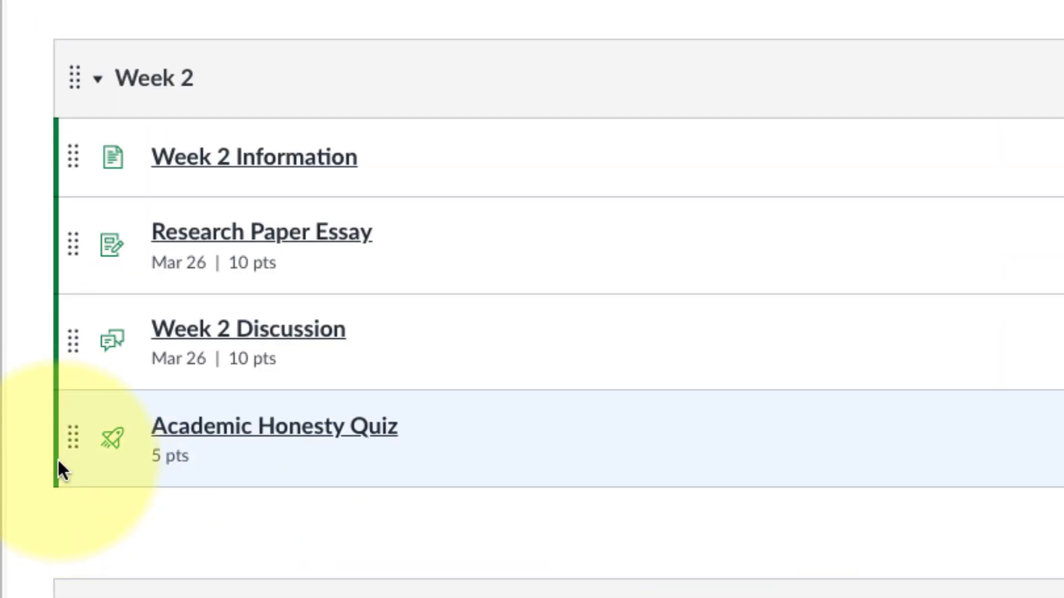
# Step: Move the Academic Honesty Quiz to the top of the Week 2 module
pyautogui.moveTo(72, 454); pyautogui.dragTo(78, 383)
pyautogui.moveTo(79, 446); pyautogui.dragTo(69, 150)
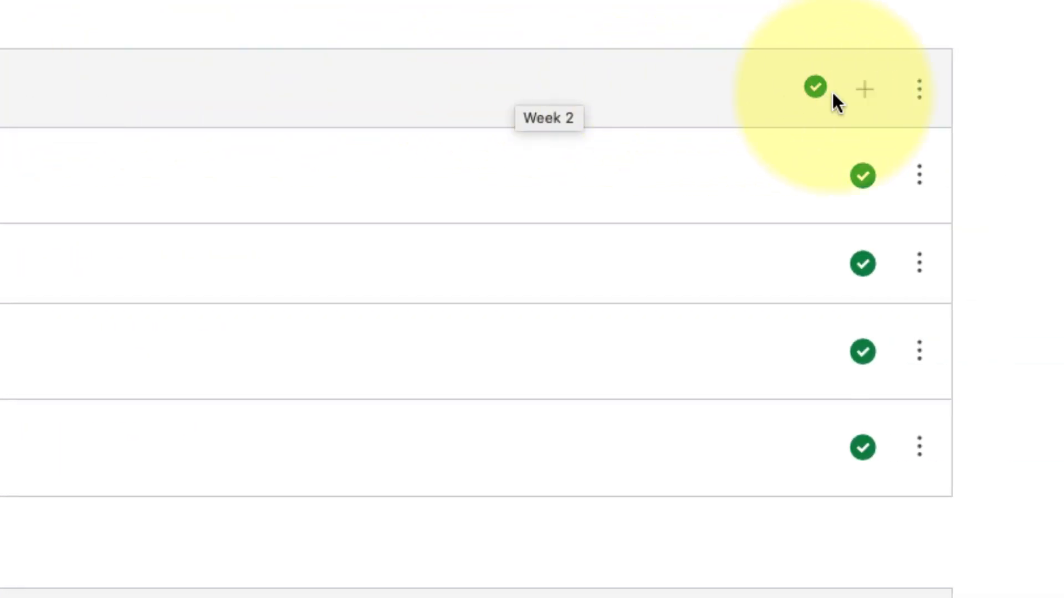
# Step: Edit Week 2's settings to require that students score at least 5 on the Academic Honesty Quiz
pyautogui.click(923, 90)
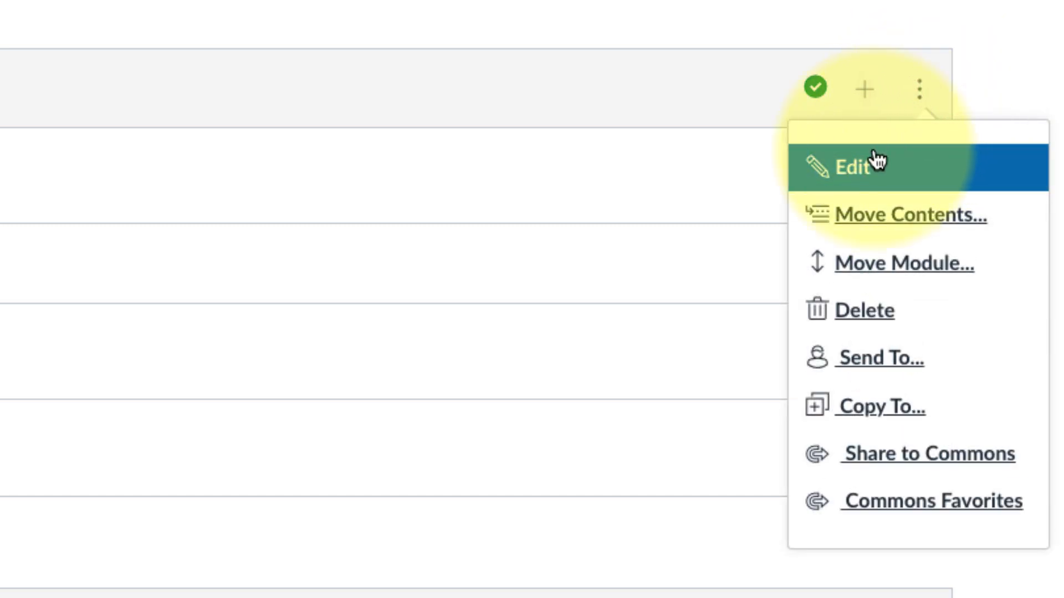
pyautogui.click(853, 170)
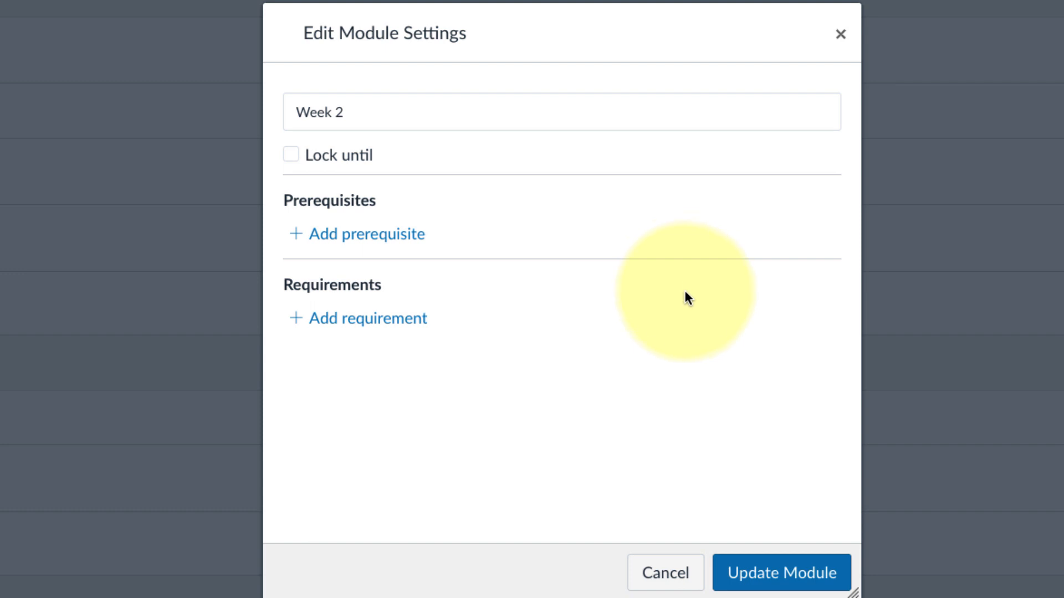
pyautogui.click(352, 325)
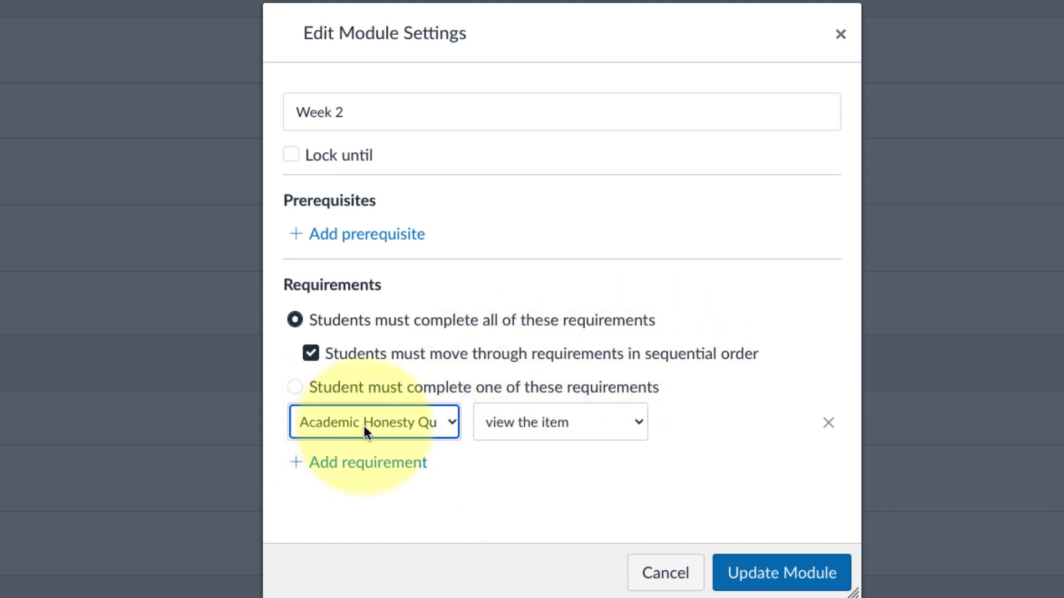
pyautogui.click(383, 423)
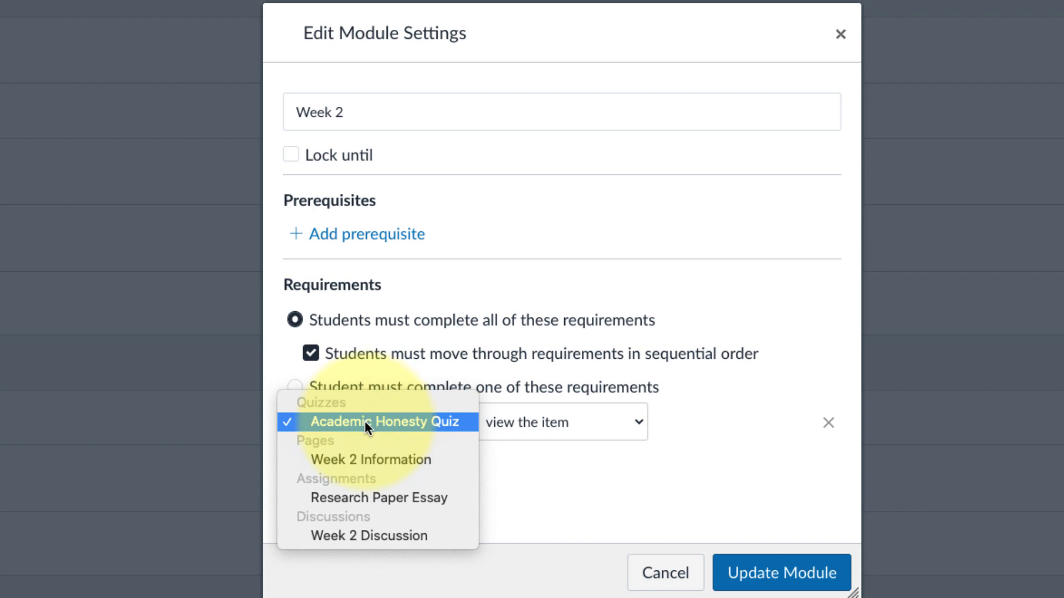
pyautogui.click(388, 421)
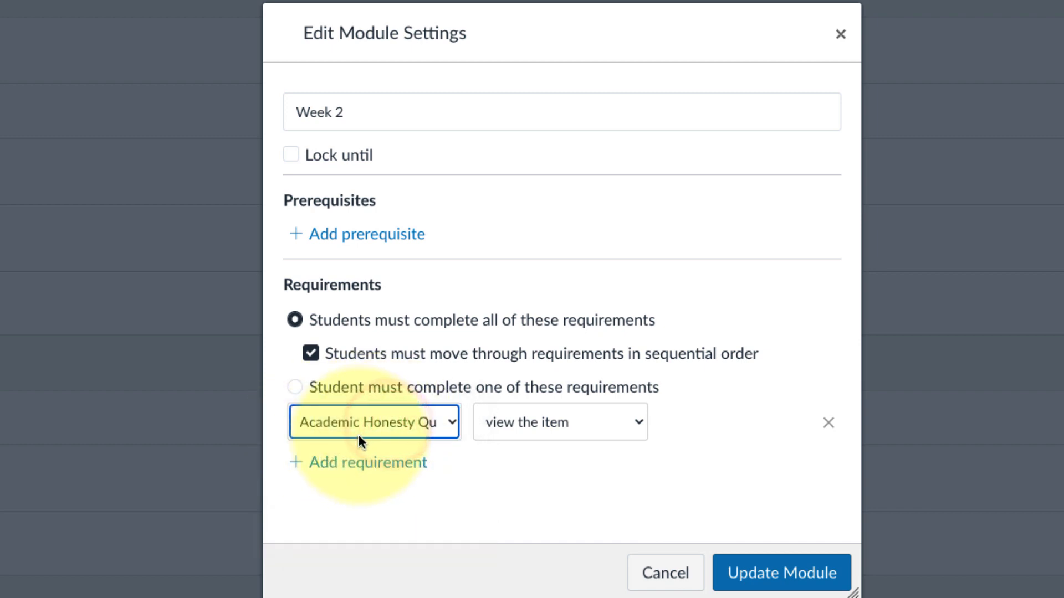
pyautogui.click(504, 432)
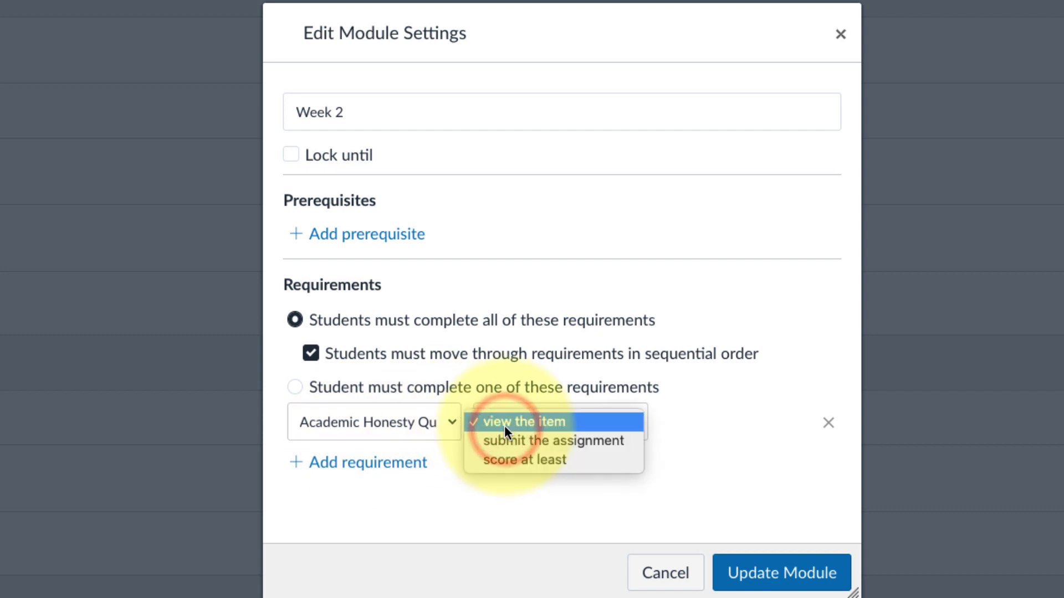
pyautogui.click(504, 460)
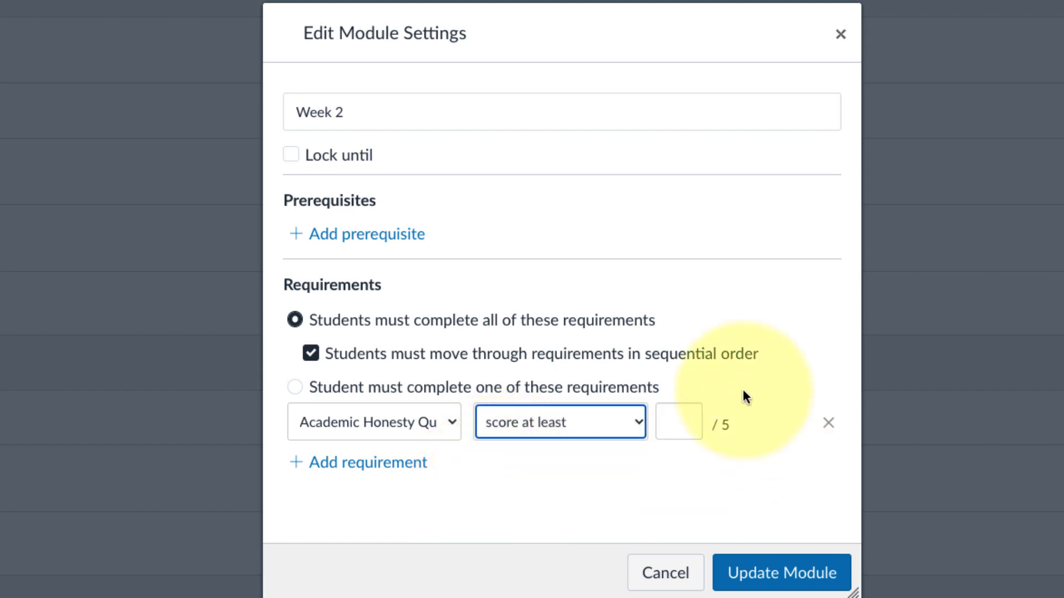
pyautogui.click(683, 419)
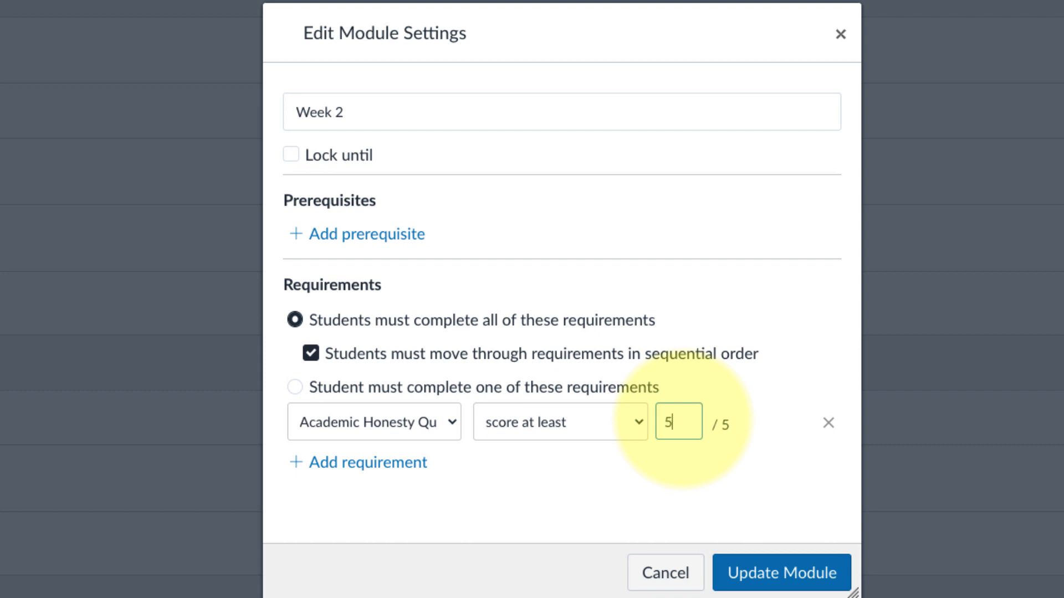
# Step: Update the module and choose to re-lock modules until the new requirements are completed
pyautogui.click(587, 499)
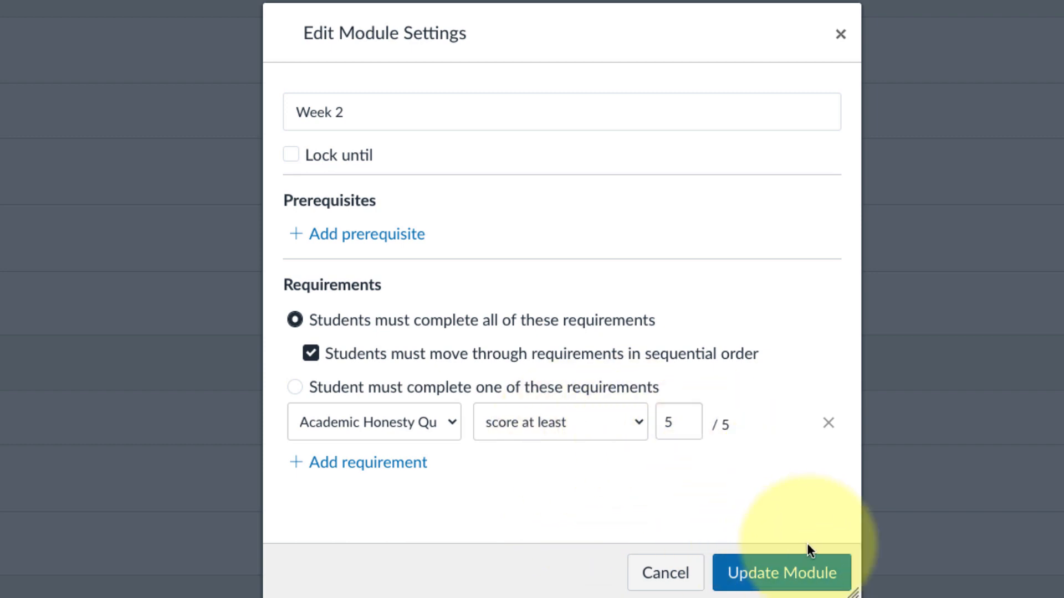
pyautogui.click(808, 574)
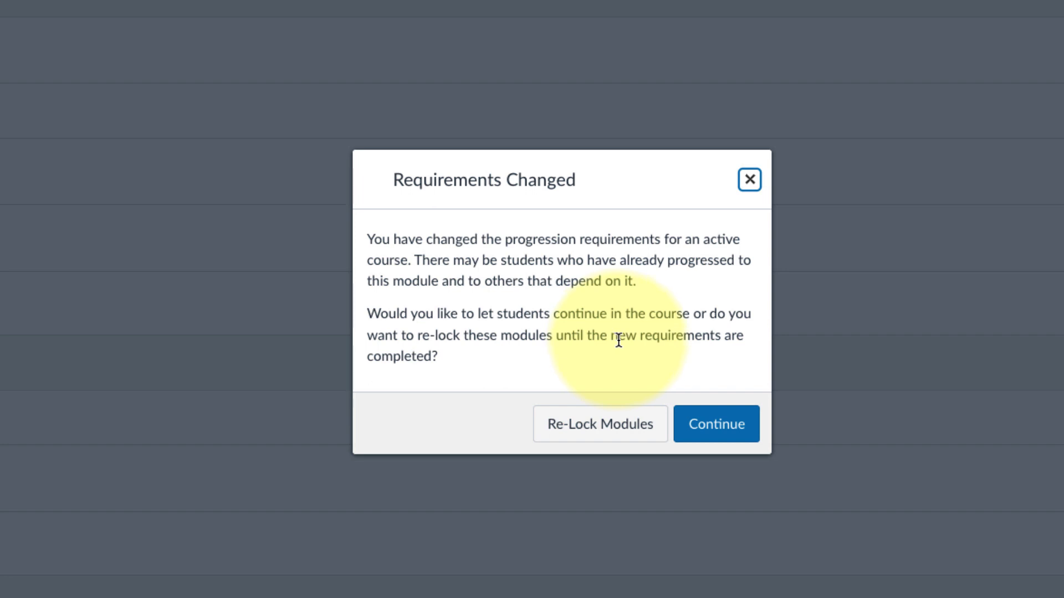
pyautogui.click(588, 431)
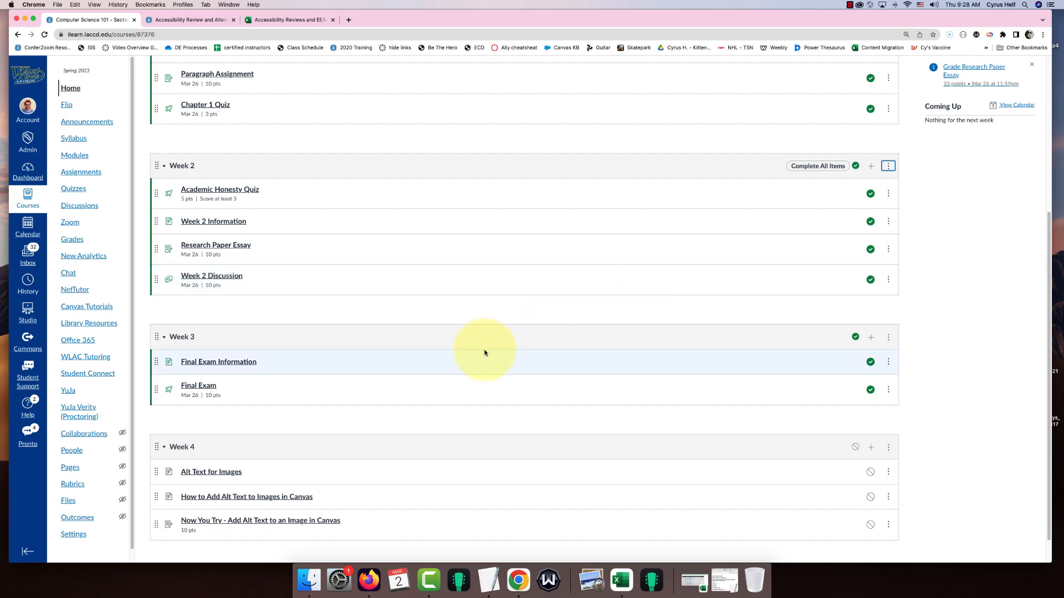
# Step: Switch to Student View and try opening the Week 2 items that follow the quiz
pyautogui.scroll(5, 632, 368)
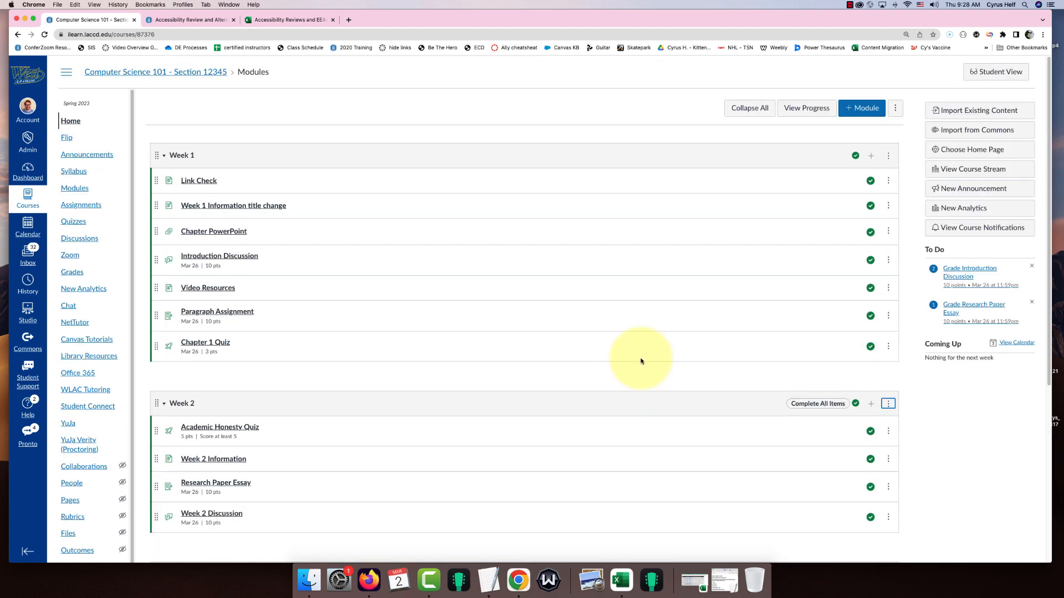
pyautogui.click(984, 81)
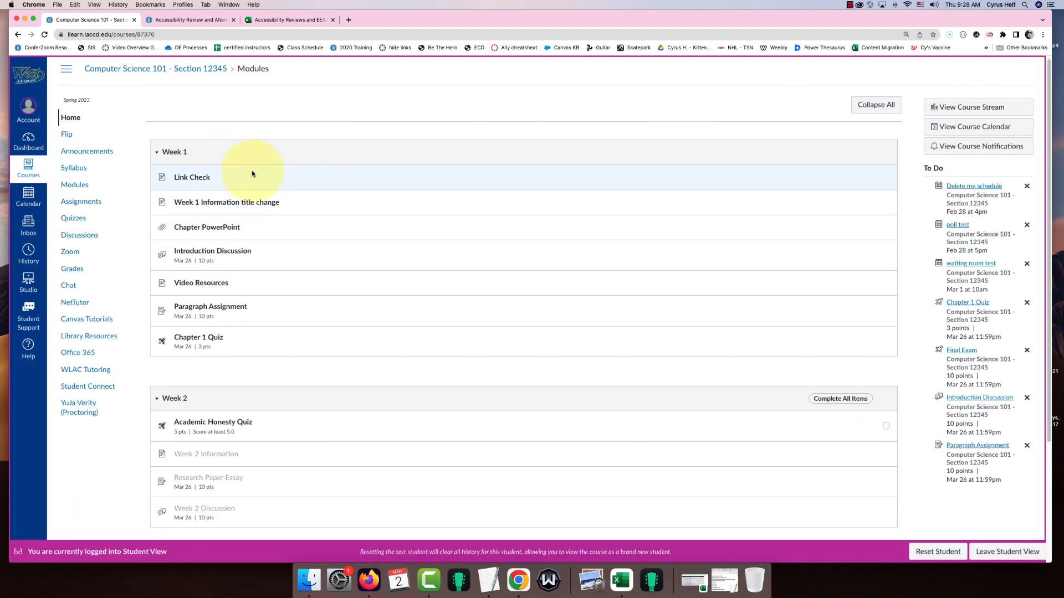
pyautogui.scroll(-3, 250, 173)
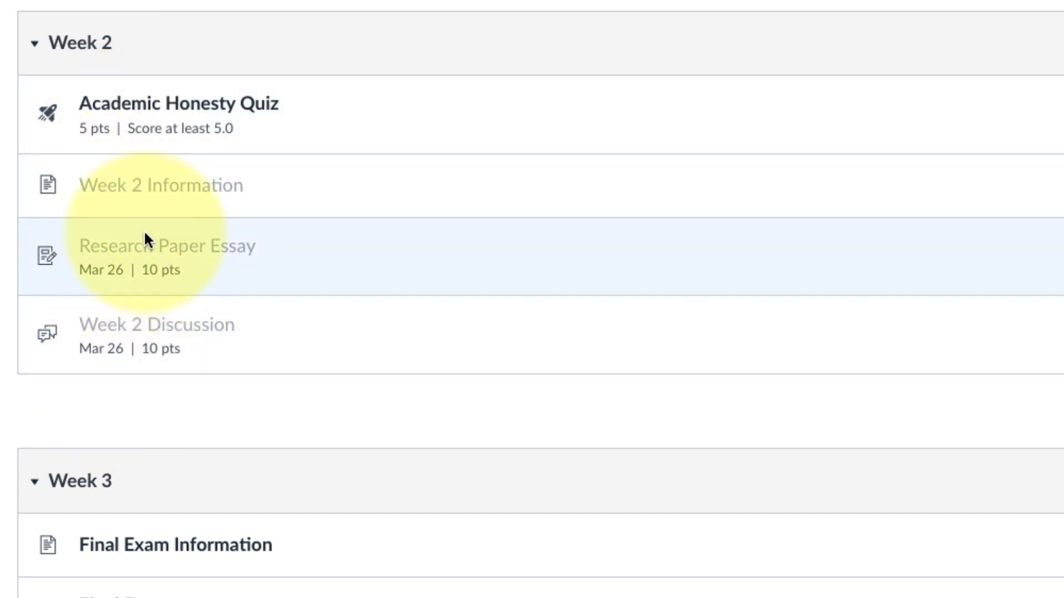
pyautogui.click(156, 198)
pyautogui.click(134, 244)
pyautogui.click(147, 317)
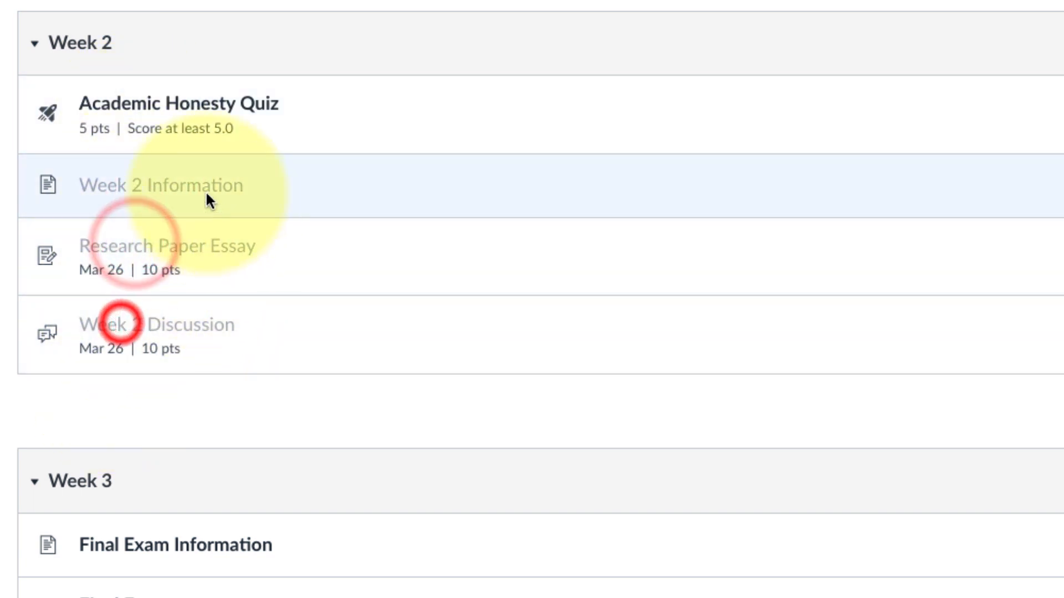
# Step: Open the Academic Honesty Quiz as the test student, select I agree, and submit the quiz
pyautogui.click(183, 108)
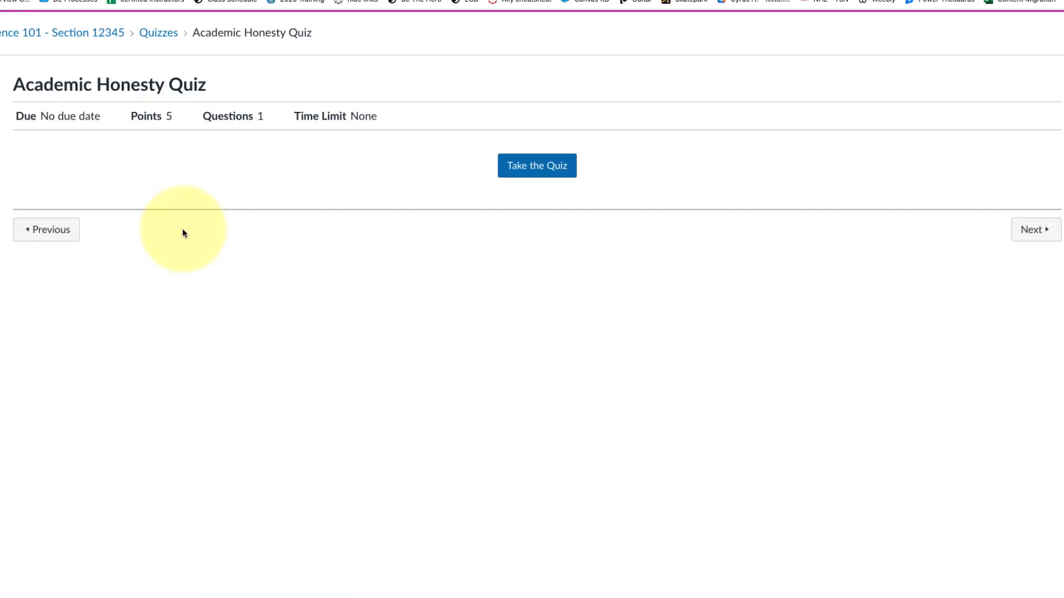
pyautogui.click(555, 174)
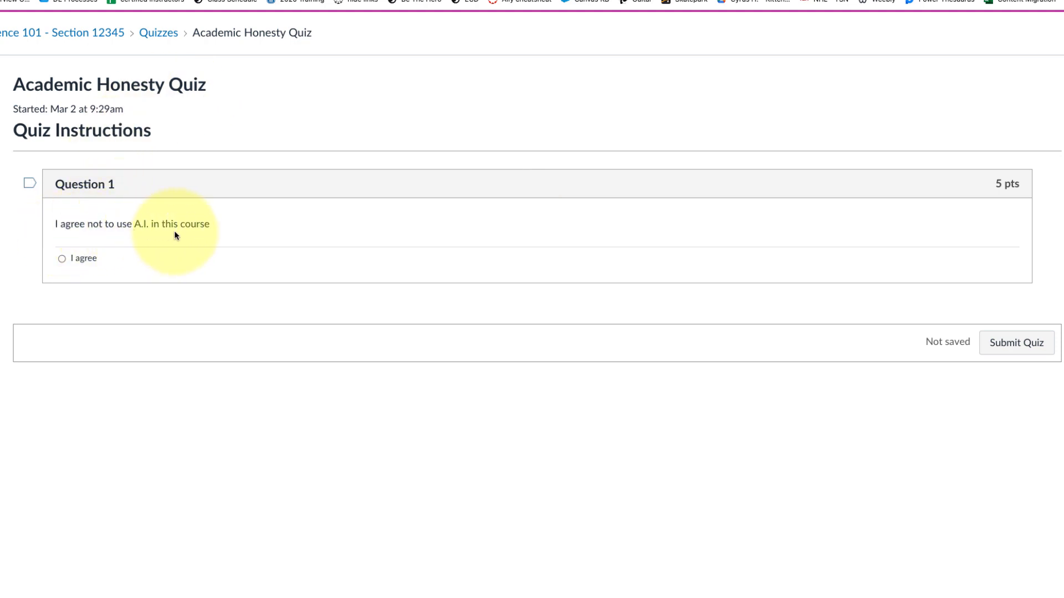
pyautogui.click(62, 262)
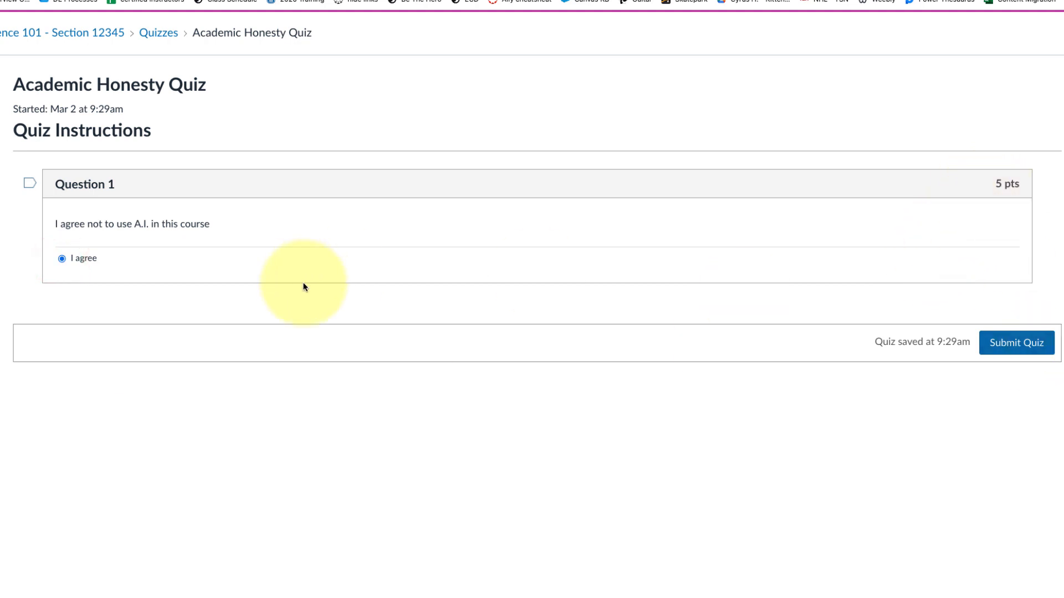
pyautogui.click(1013, 342)
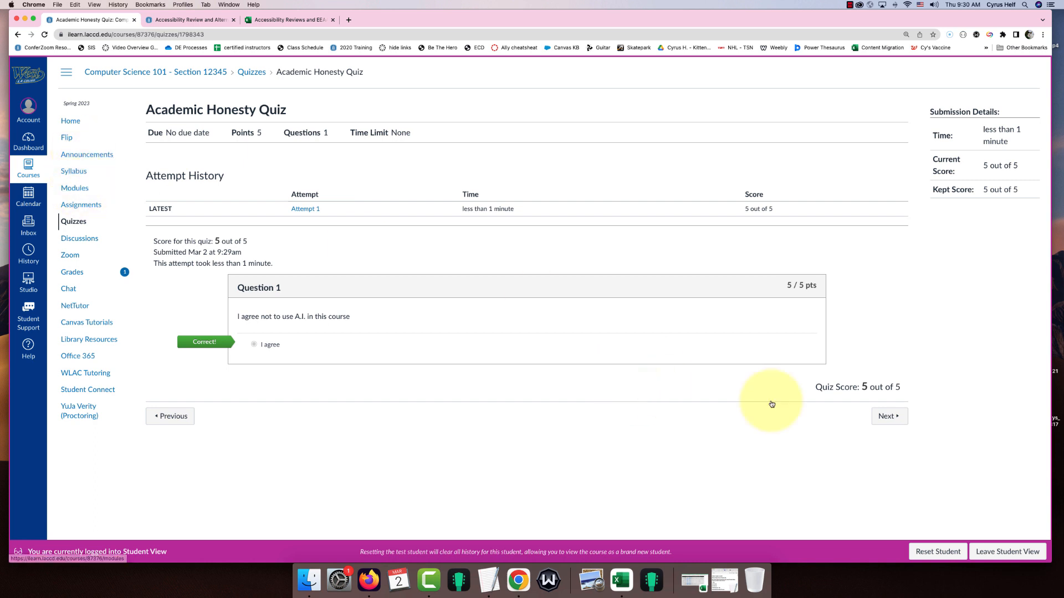
# Step: Return to Modules and review the Week 2 items as the test student
pyautogui.click(68, 189)
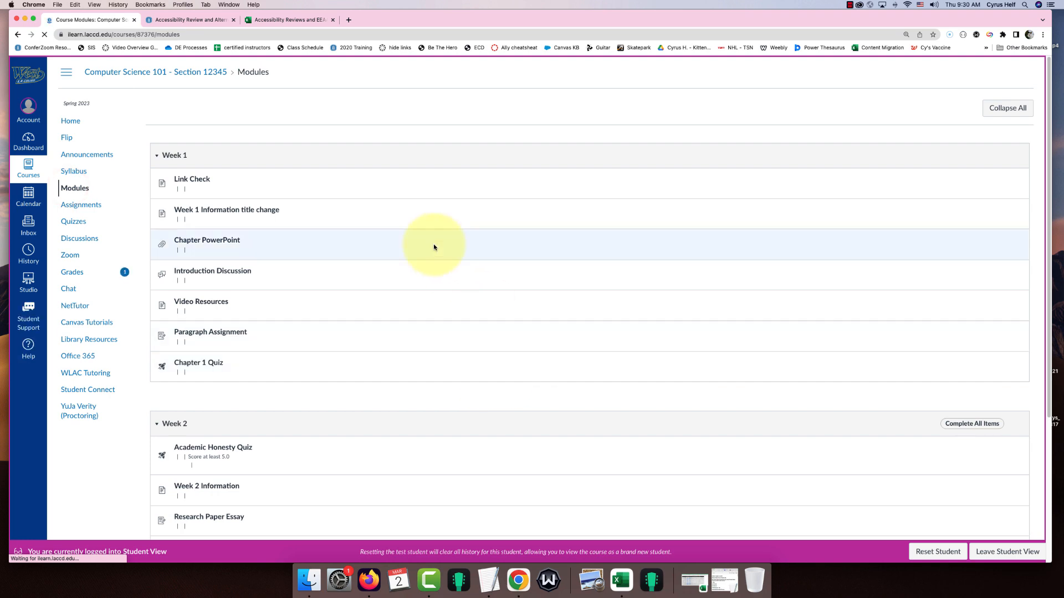
pyautogui.scroll(-3, 443, 247)
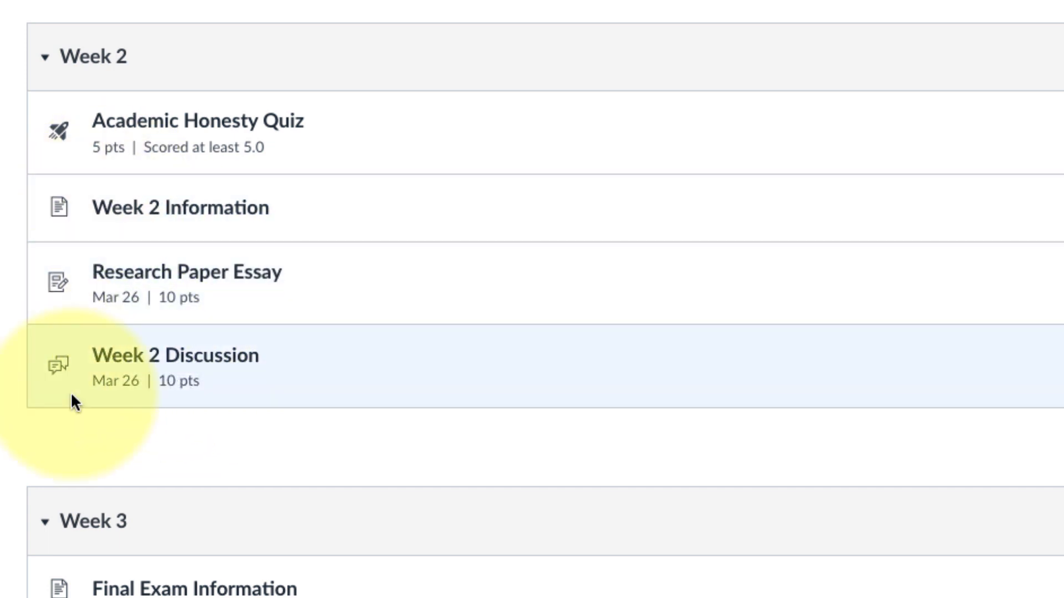
pyautogui.scroll(-2, 114, 218)
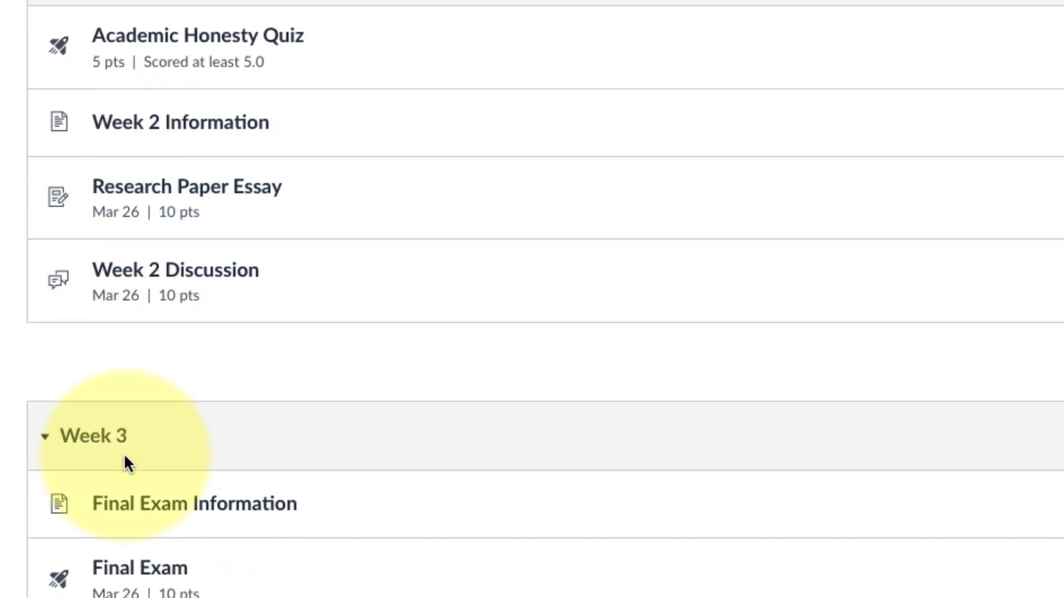